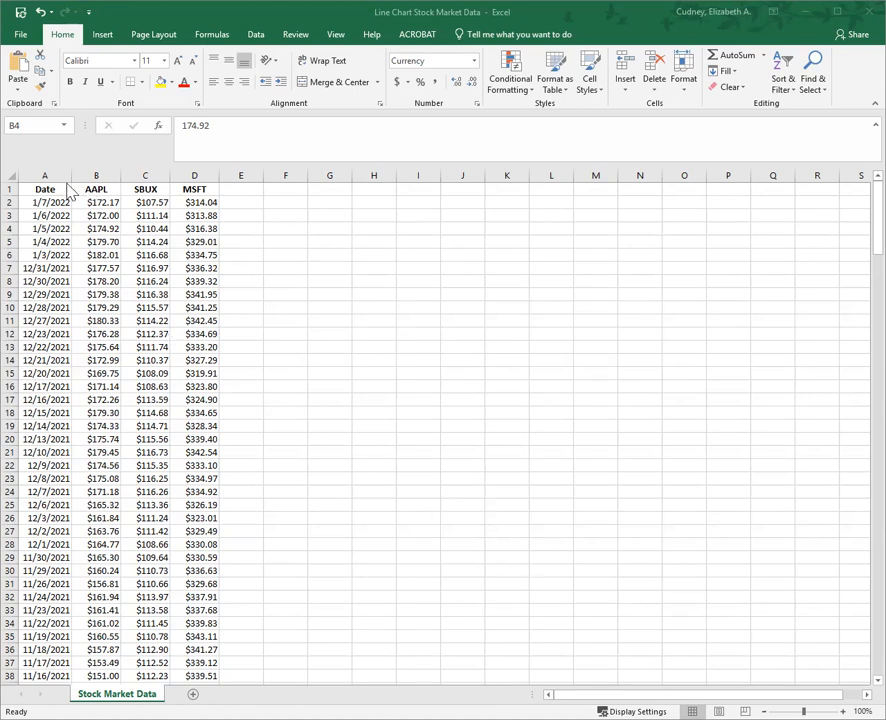
left_click(50, 189)
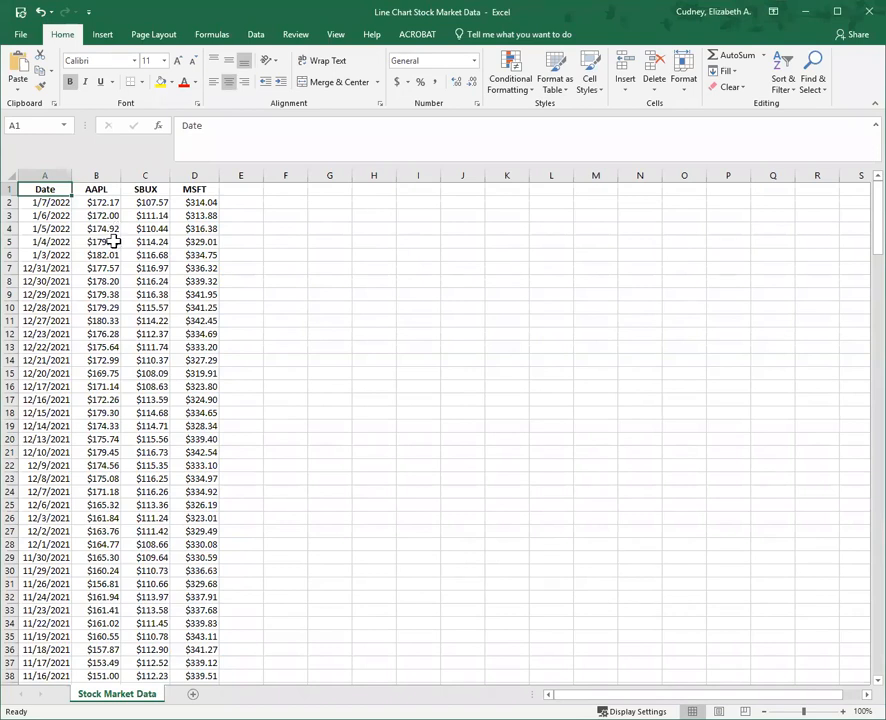
left_click(12, 215)
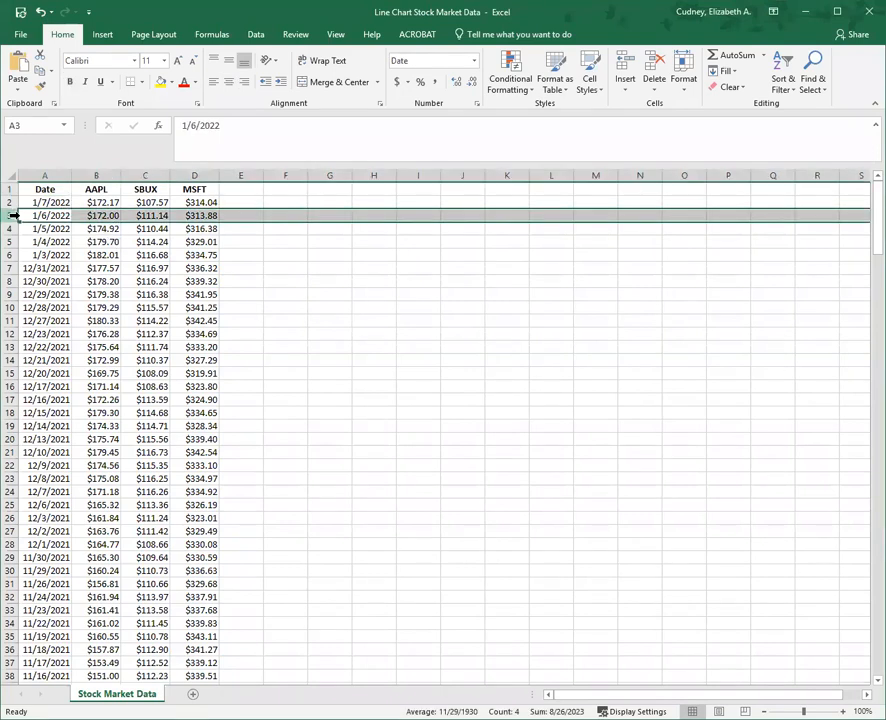
left_click(122, 229)
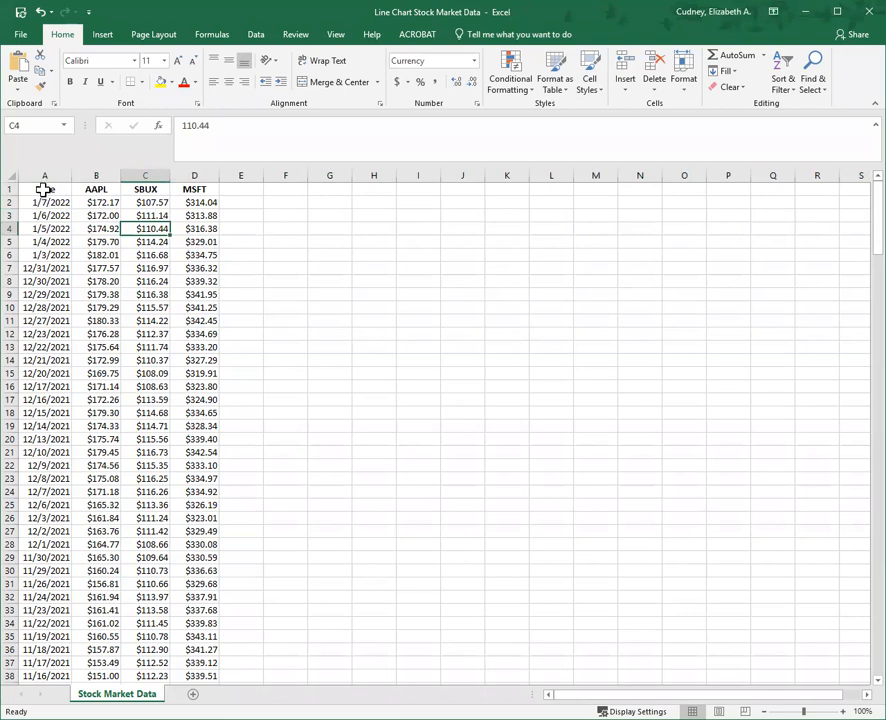
Select the stock data A1:D253 including headers and insert the recommended Line chart
left_click(40, 189)
left_click_drag(57, 189, 199, 625)
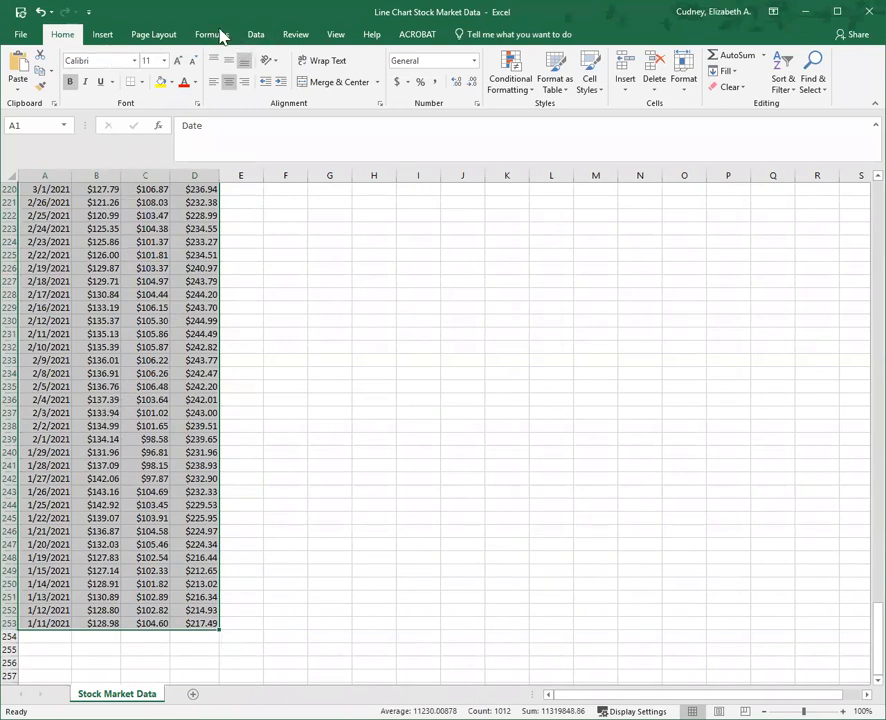
left_click(104, 35)
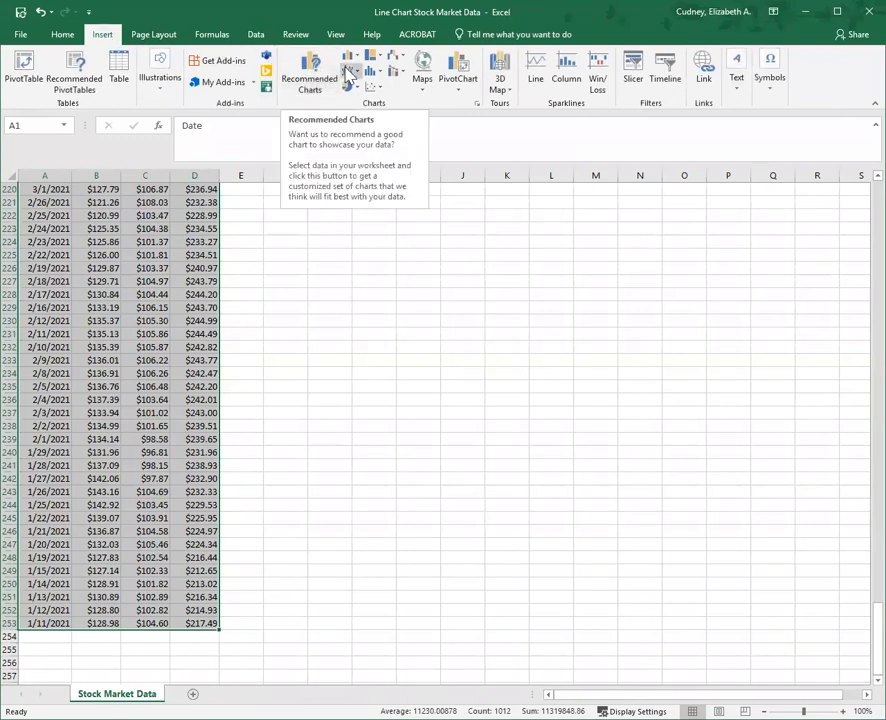
left_click(309, 67)
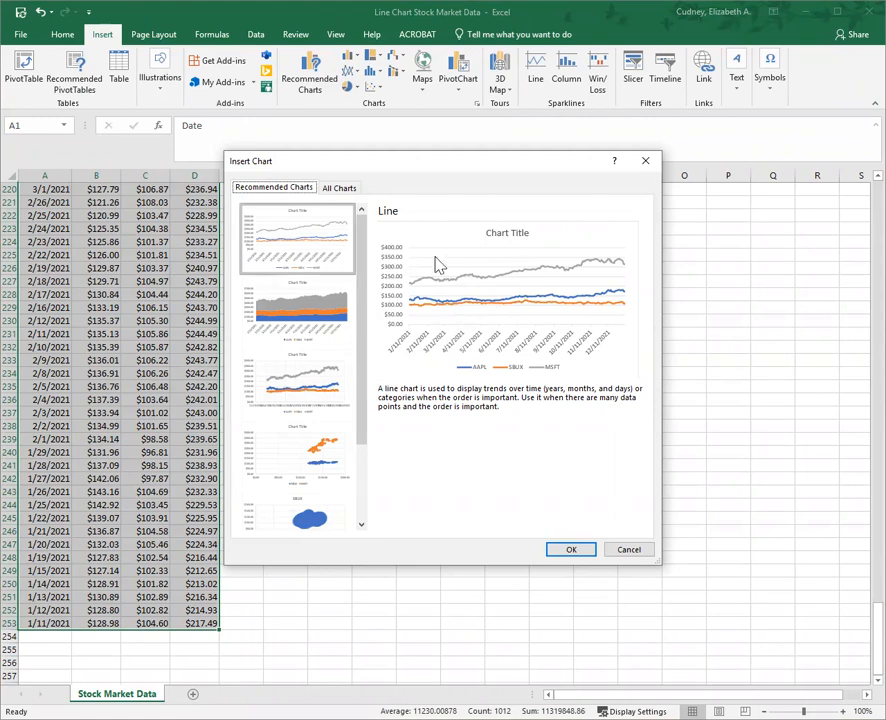
left_click(575, 551)
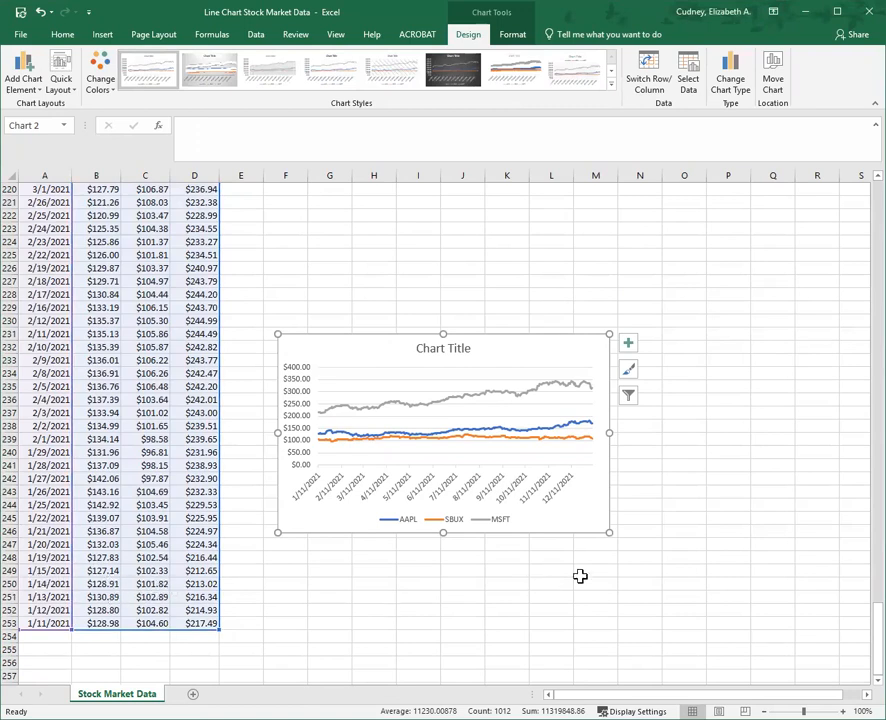
Cut the new line chart from beside the bottom data rows and paste it at cell G2
scroll(760, 543, "up", 2)
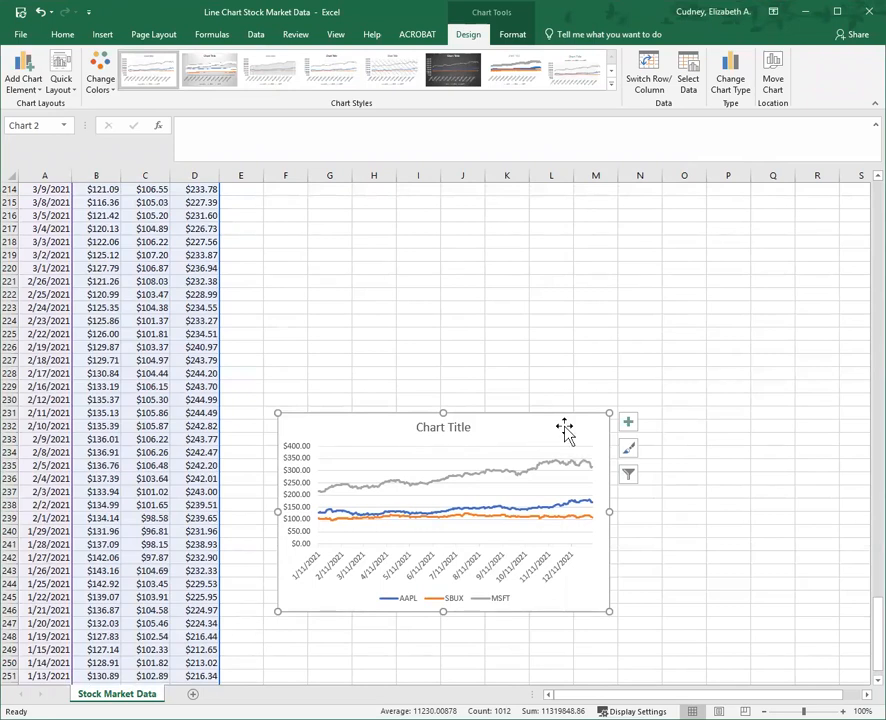
key("Delete")
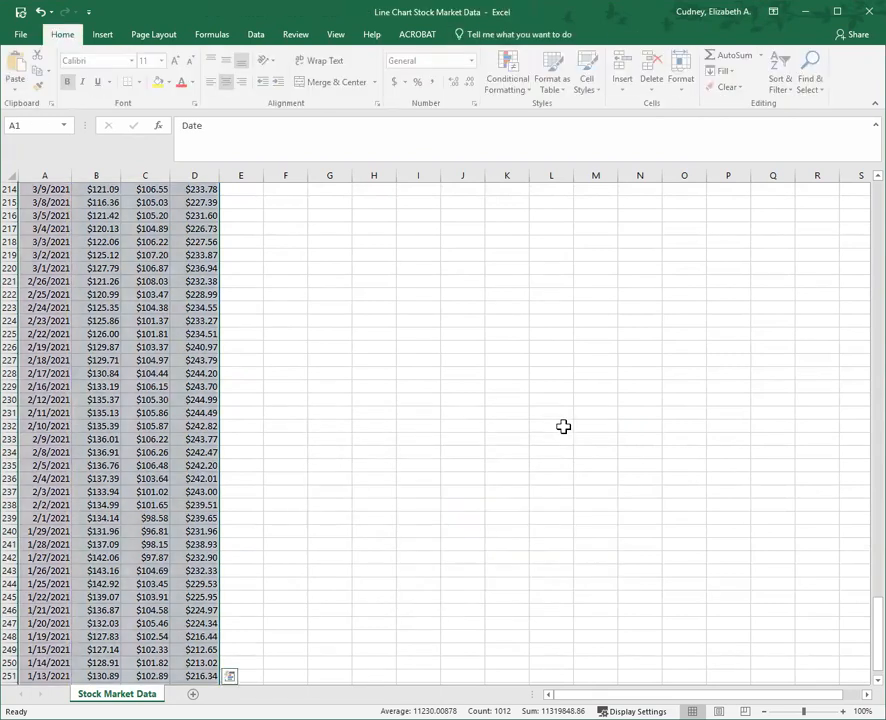
scroll(541, 397, "up", 6)
scroll(541, 397, "up", 16)
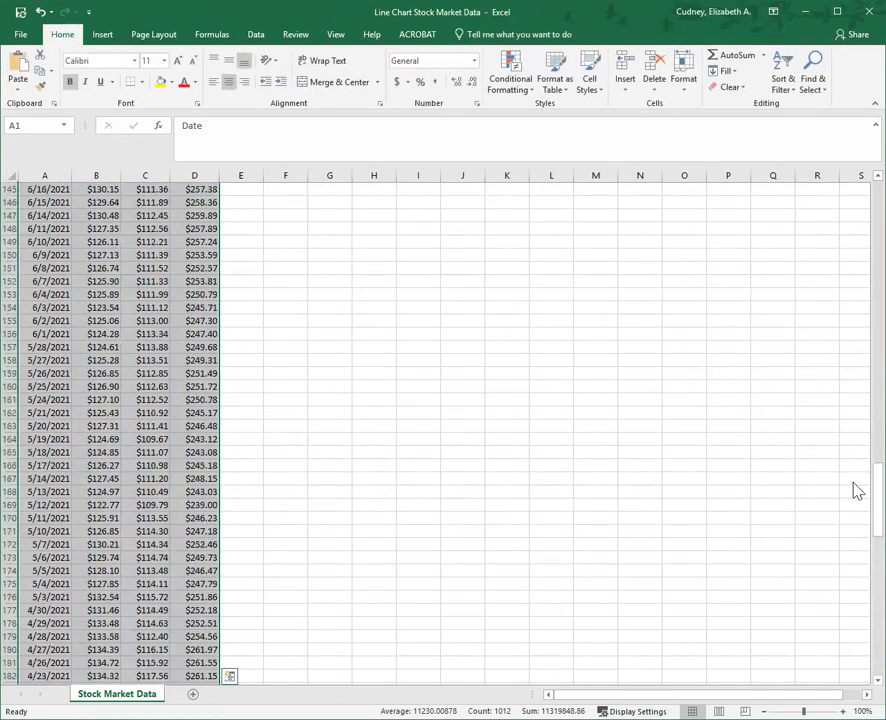
left_click_drag(876, 494, 858, 170)
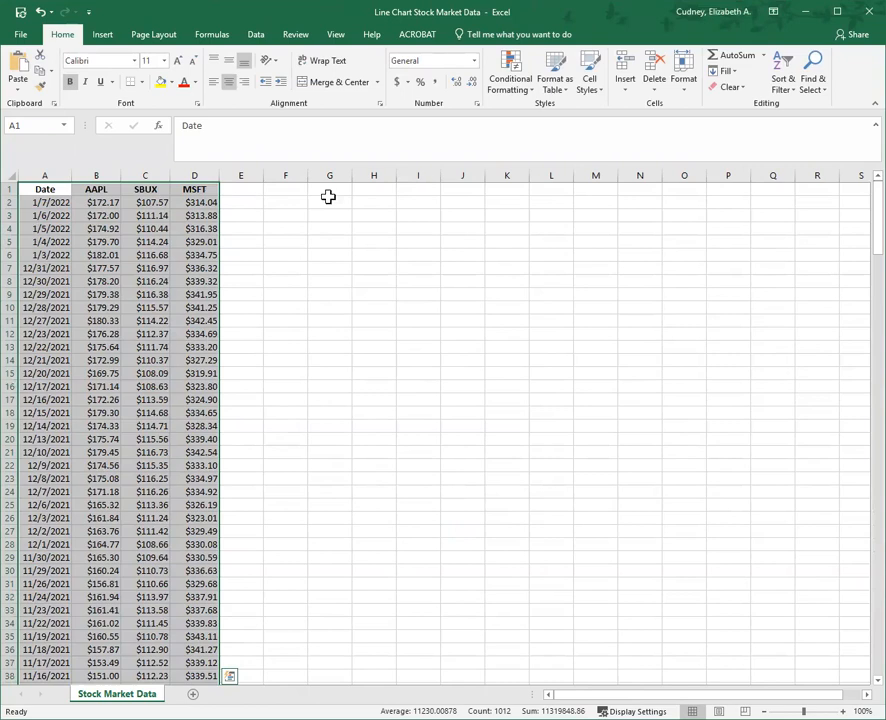
left_click(325, 201)
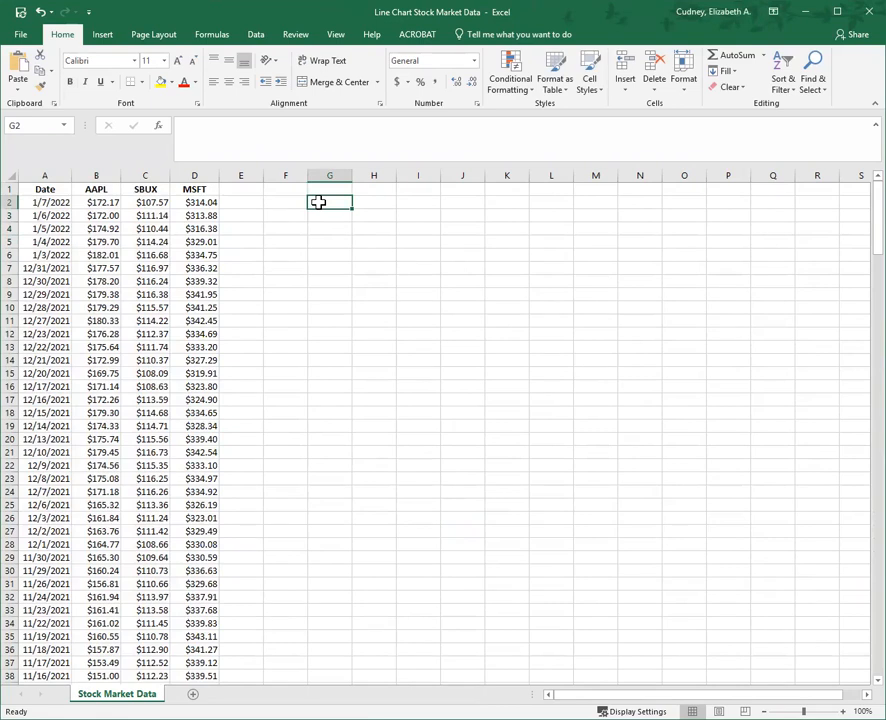
key("ctrl+v")
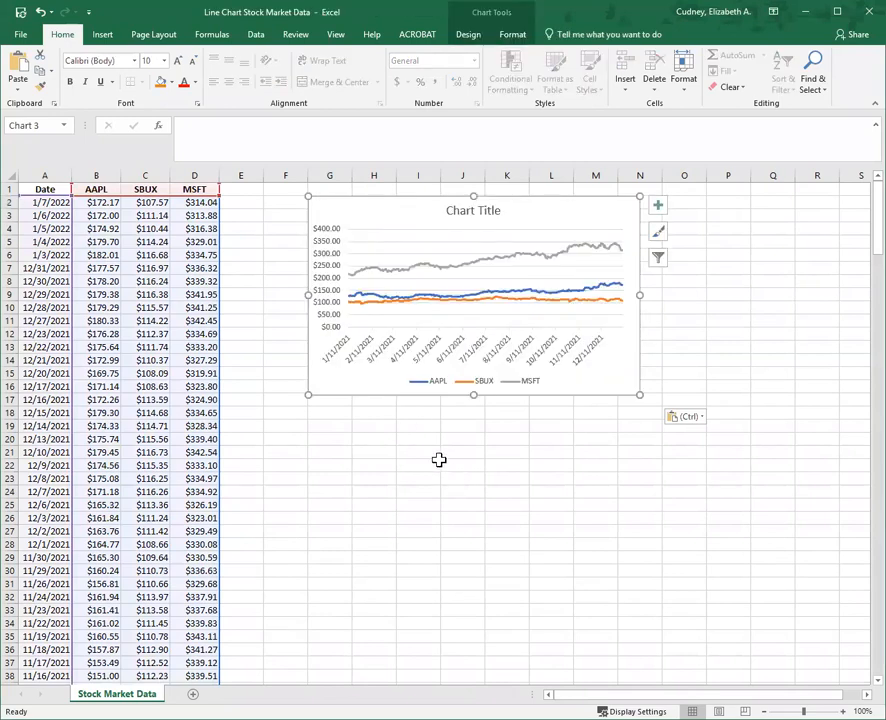
Enlarge the chart and move it closer to the data, covering about columns E to O and rows 2 to 26
left_click(439, 461)
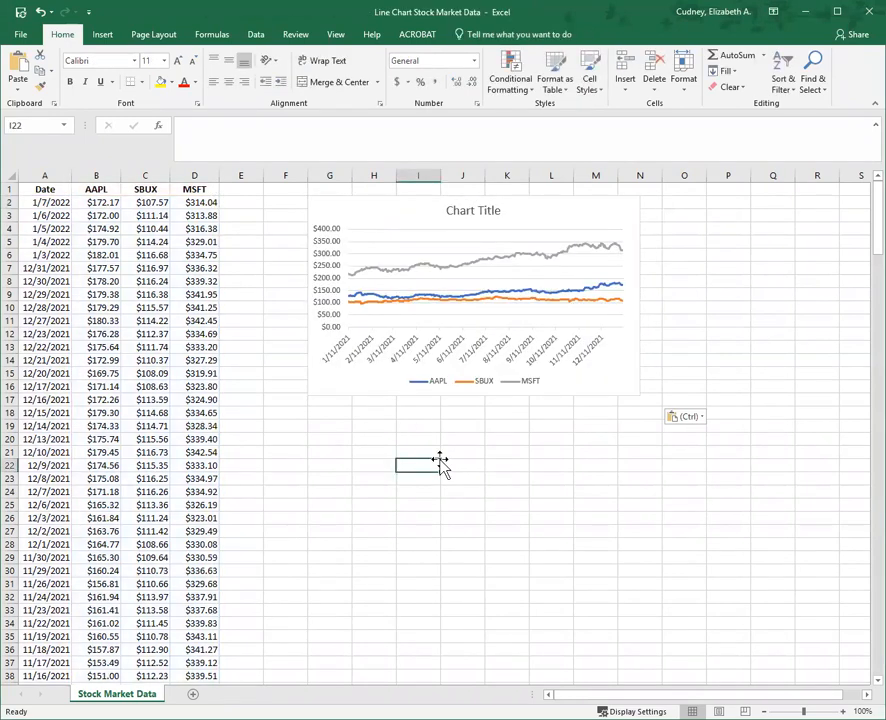
left_click(607, 378)
left_click_drag(639, 395, 730, 521)
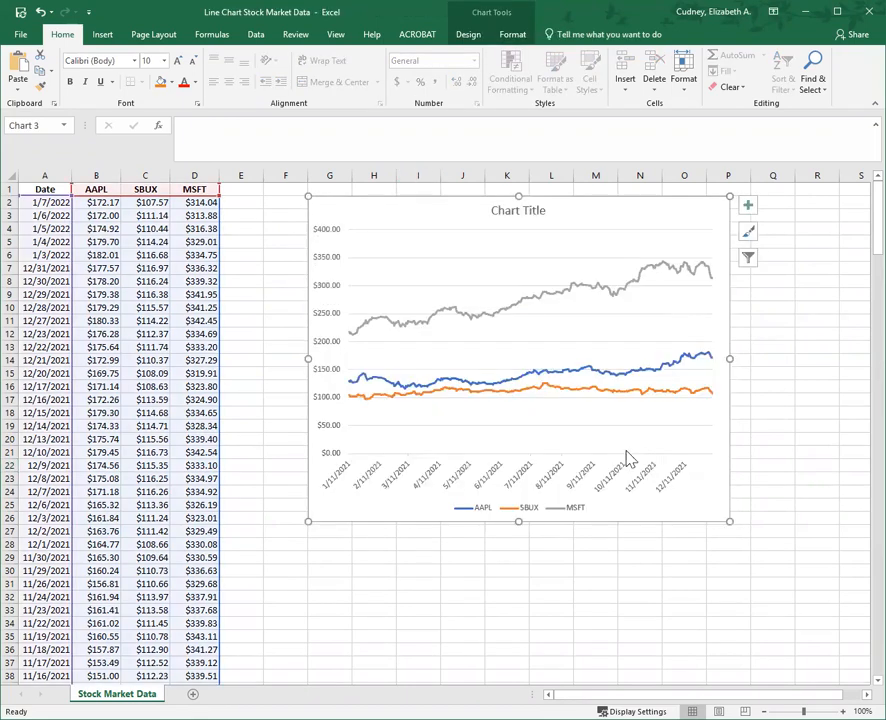
left_click_drag(689, 487, 638, 484)
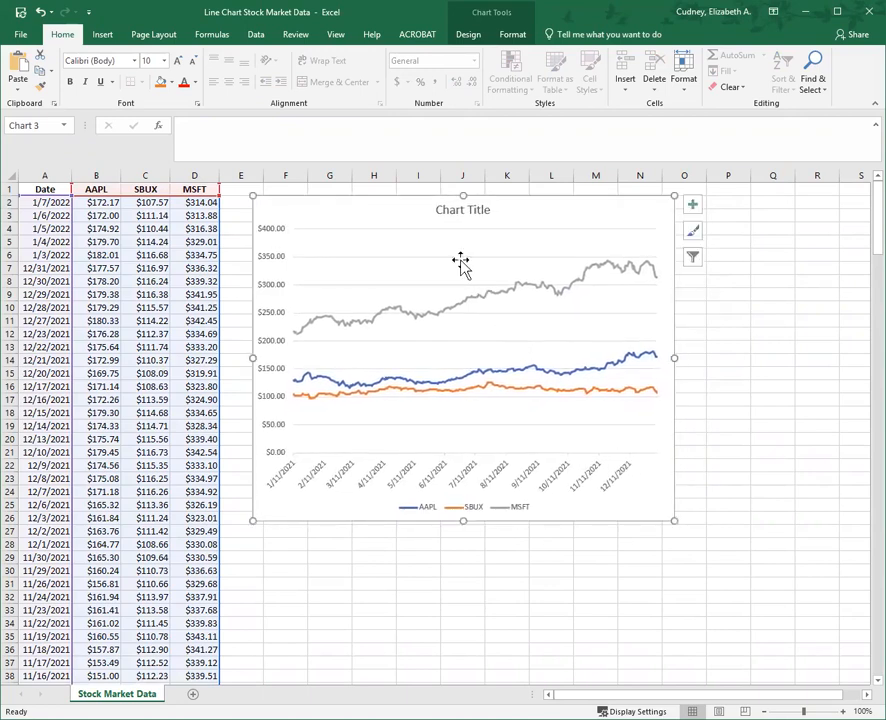
Replace the chart's placeholder title with "Closing Stock Values"
left_click(461, 209)
left_click(491, 209)
left_click_drag(491, 209, 438, 207)
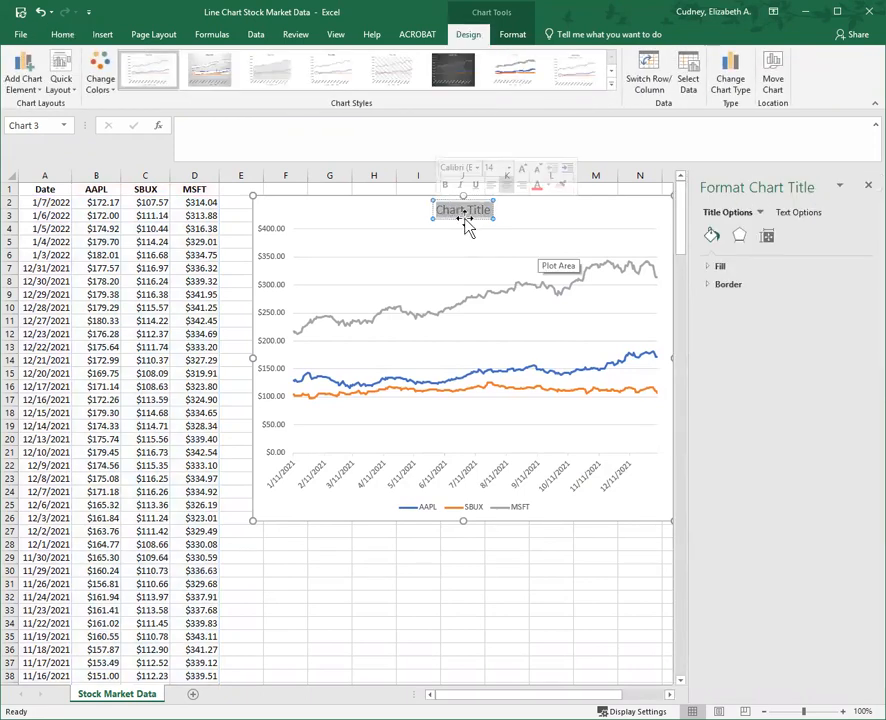
type("Closing")
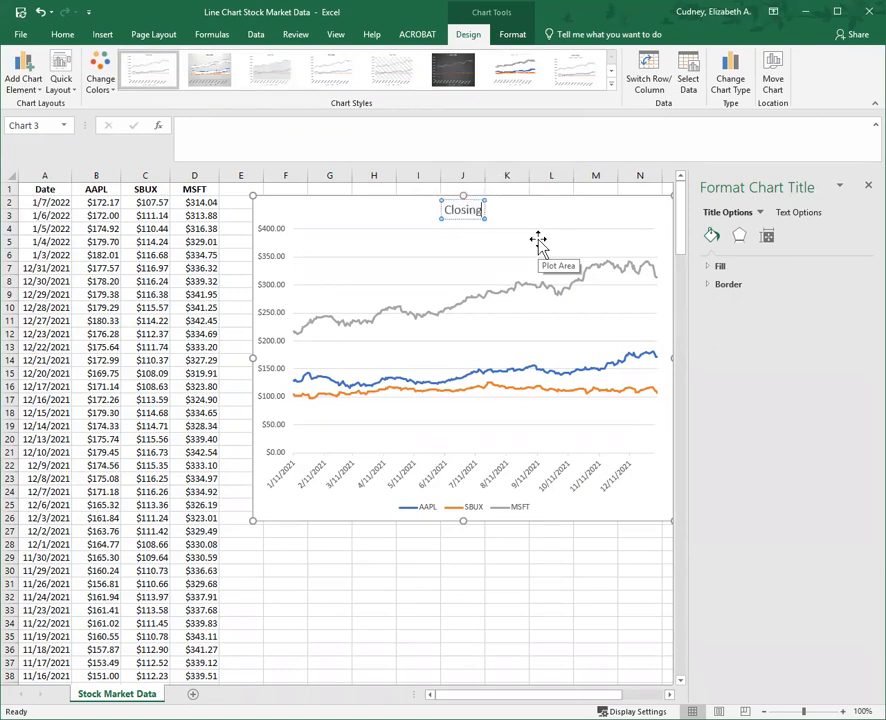
type("St")
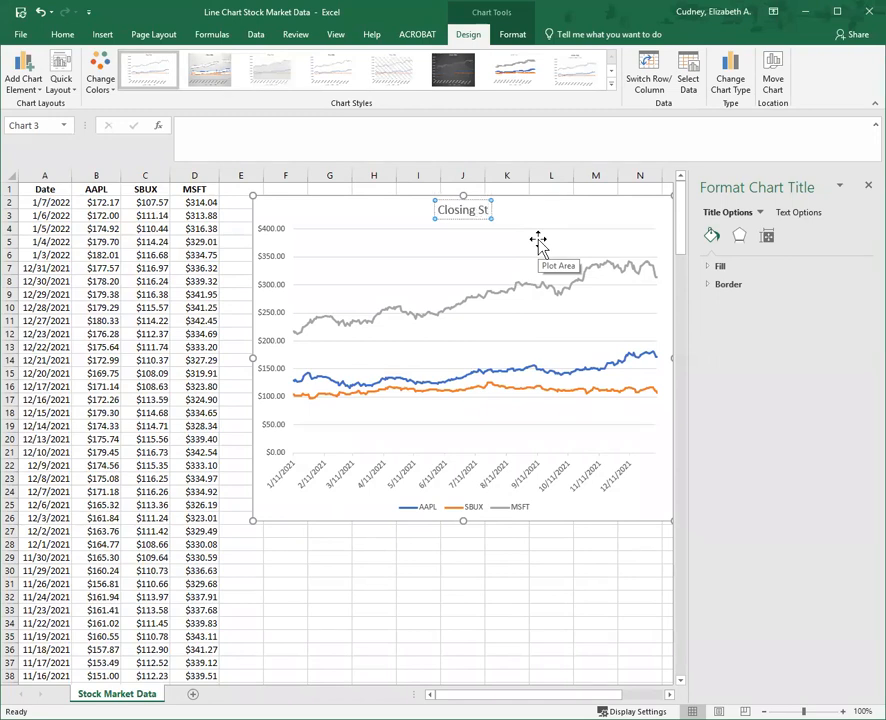
type("ock Values")
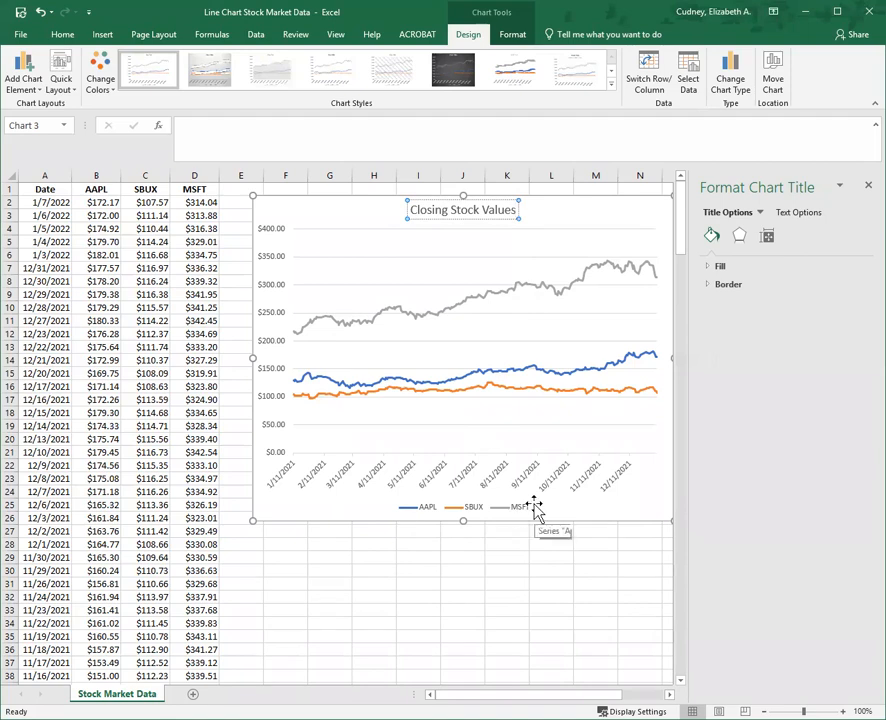
left_click(632, 504)
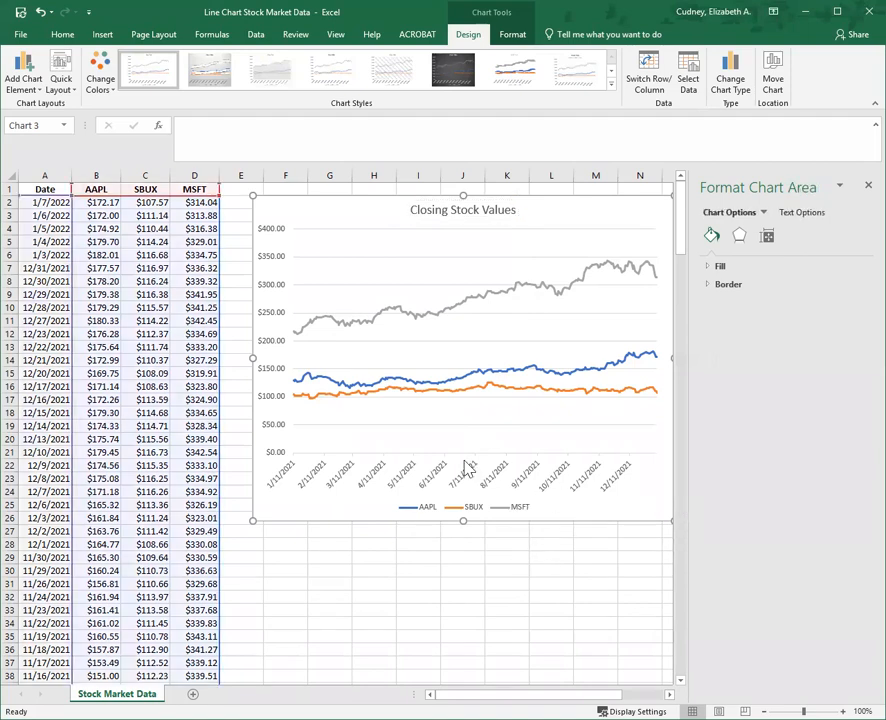
Move the chart right next to the MSFT data column and view the available axis title options
left_click_drag(297, 500, 284, 503)
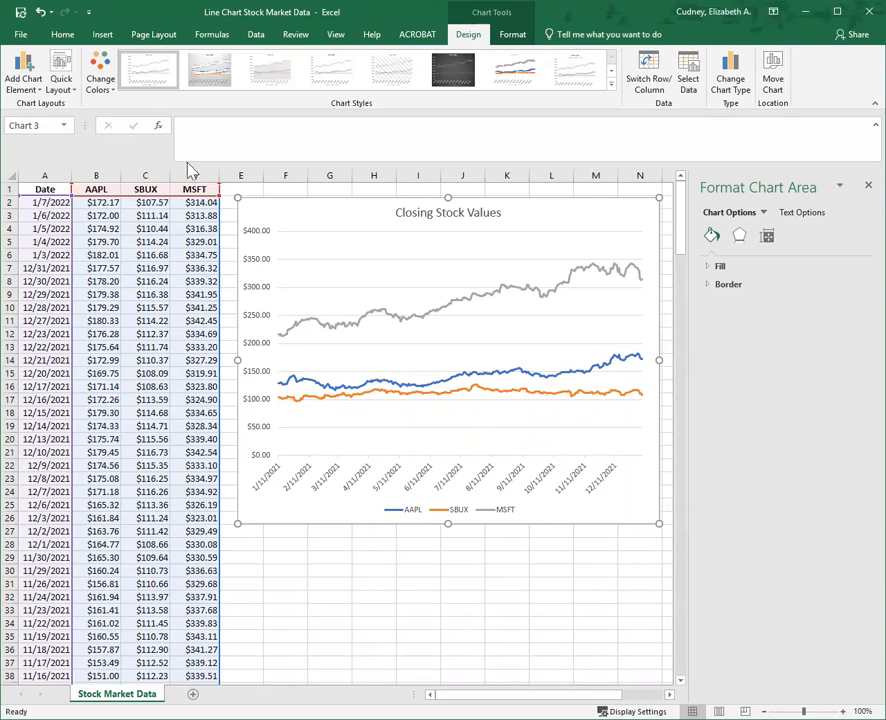
left_click(41, 96)
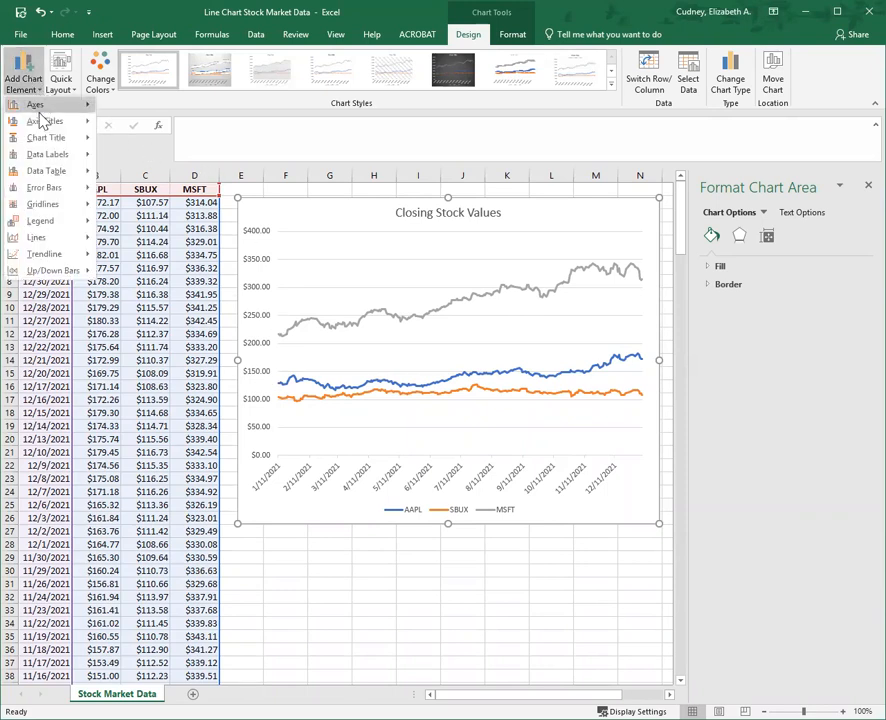
mouse_move(50, 122)
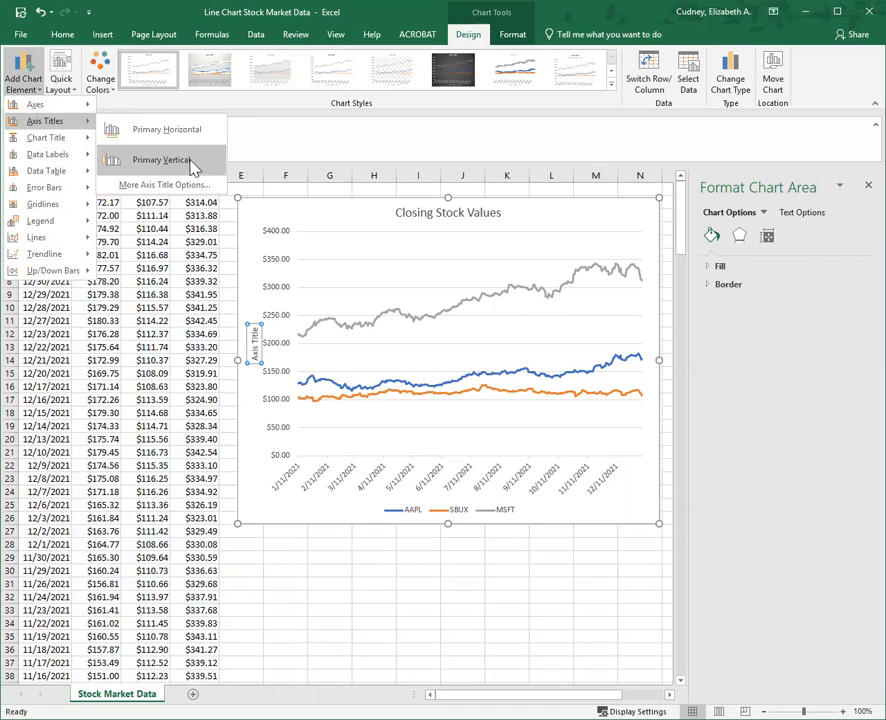
Open the horizontal date axis for formatting and show its bounds and units options
left_click(451, 474)
left_click(451, 483)
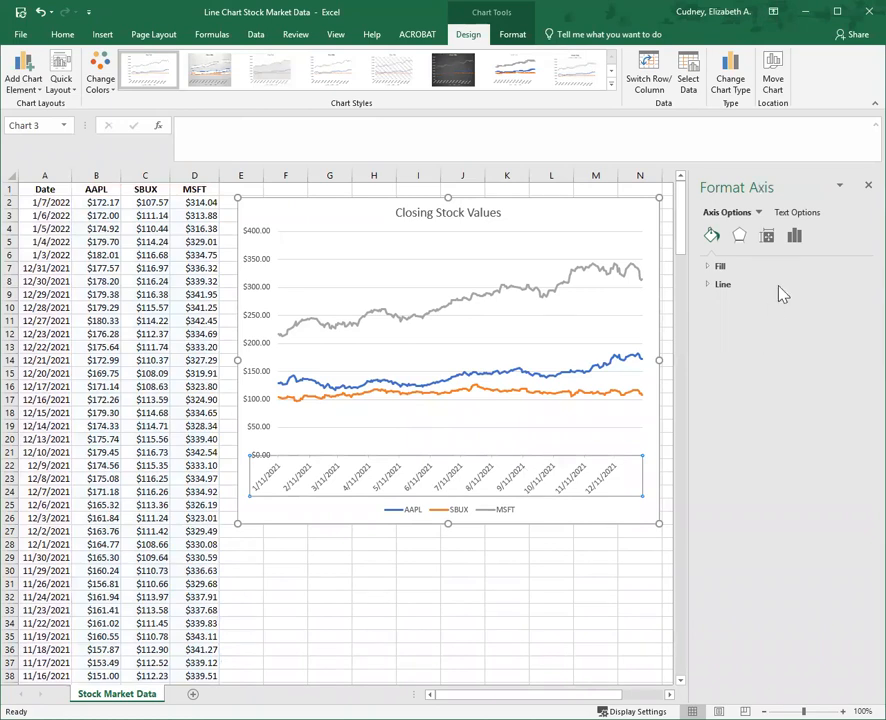
left_click(795, 236)
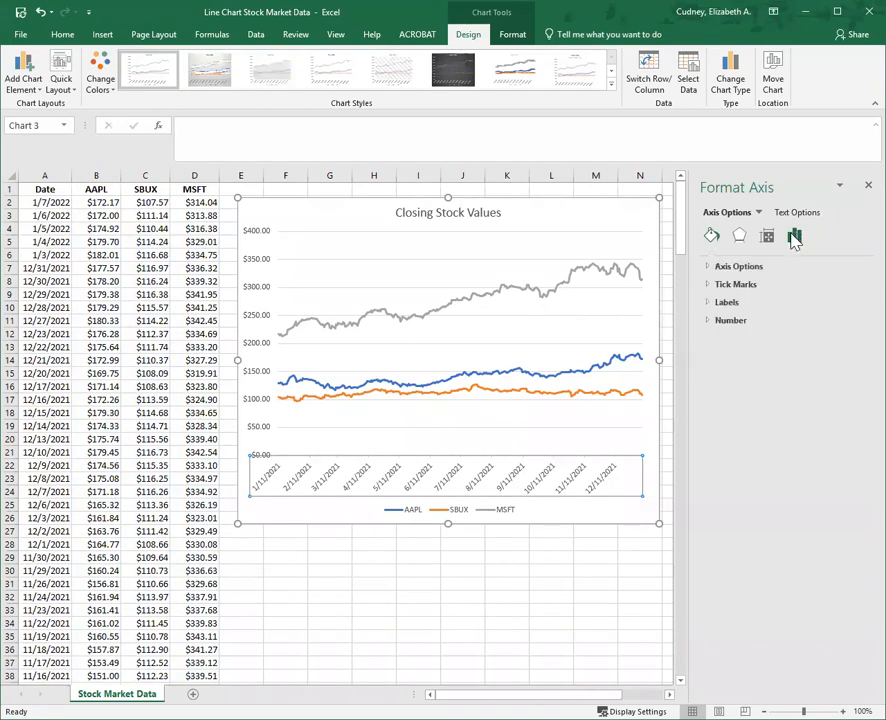
left_click(717, 268)
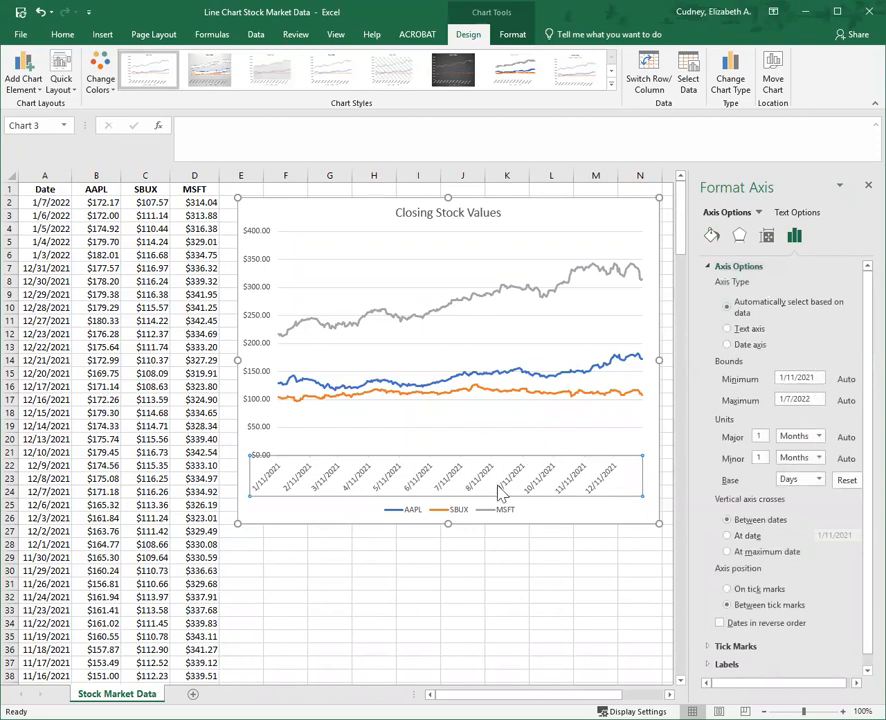
Try Days as the horizontal axis's major unit and return it to Months
left_click(819, 437)
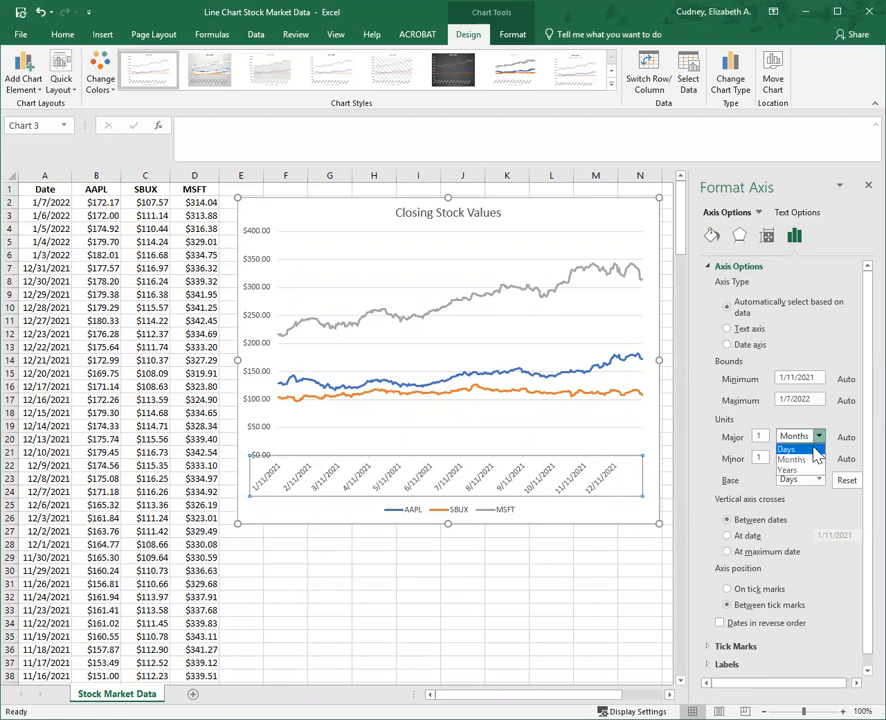
left_click(812, 449)
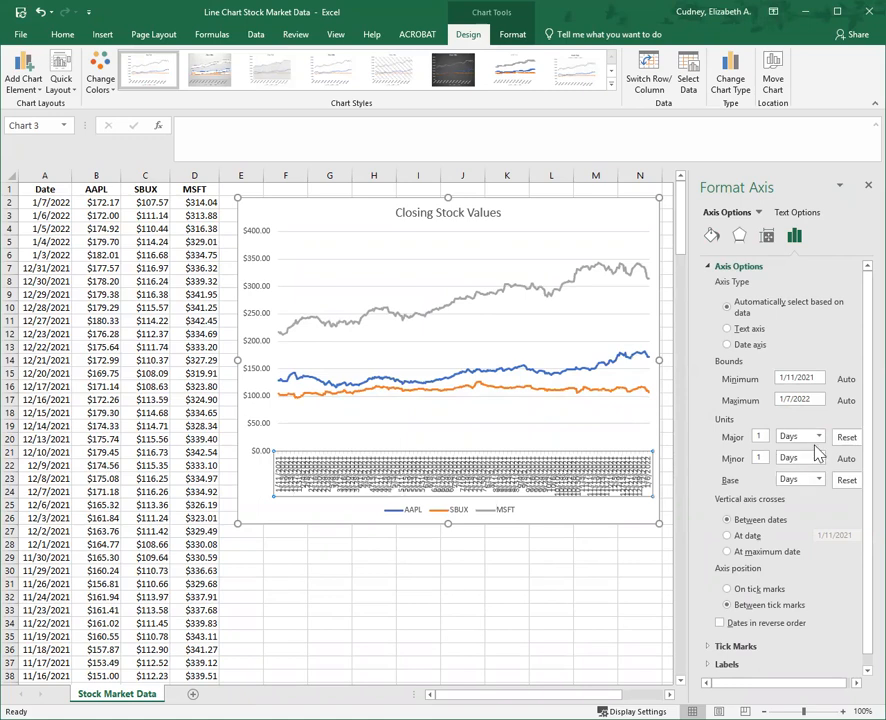
left_click(819, 437)
left_click(812, 462)
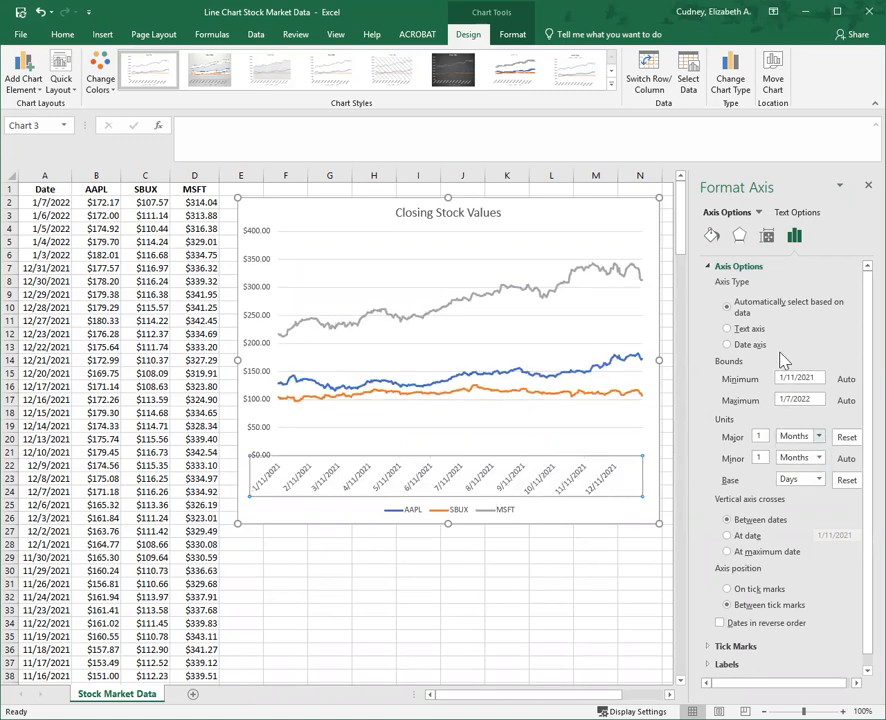
Set the text direction of the horizontal axis's date labels to Rotate all text 270°
left_click(767, 237)
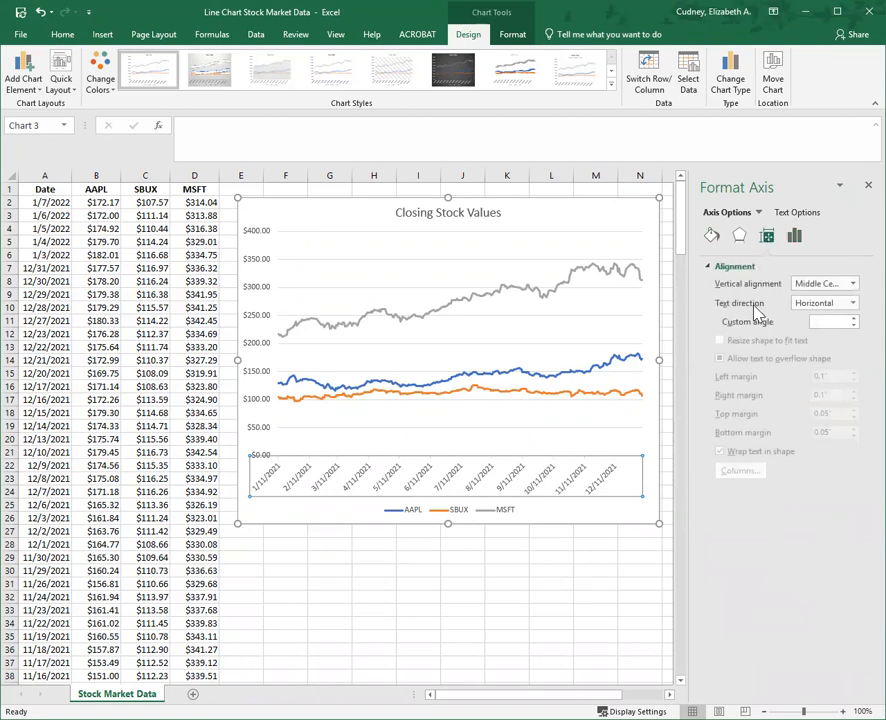
left_click(853, 303)
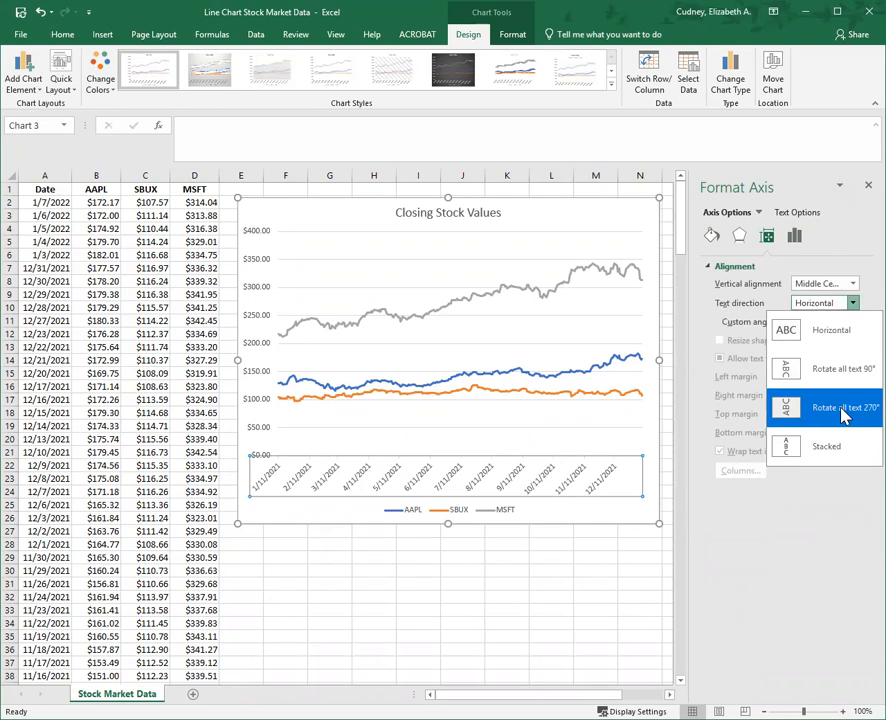
left_click(843, 415)
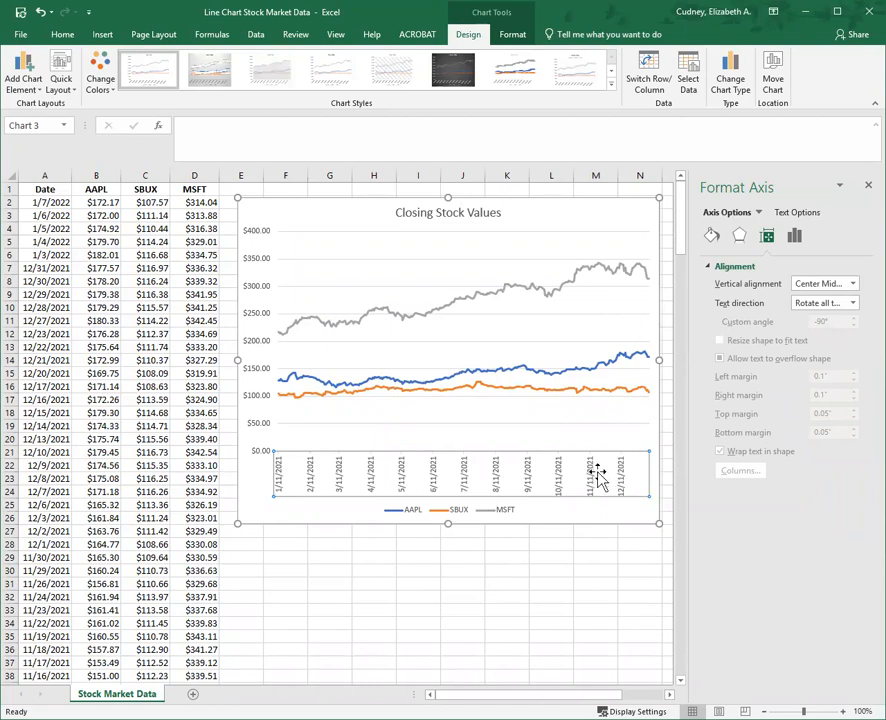
left_click(575, 521)
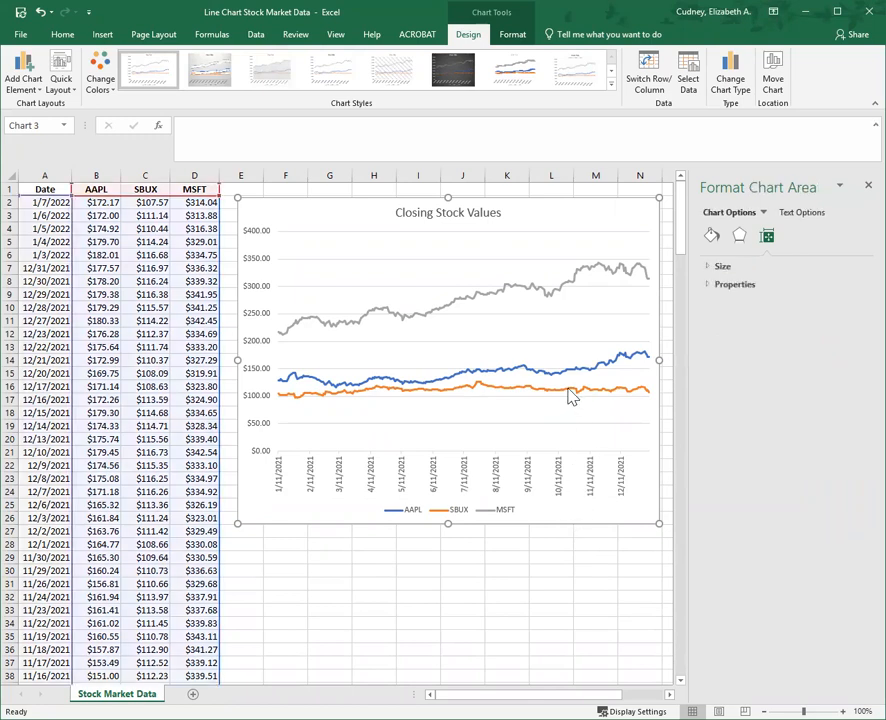
left_click(568, 391)
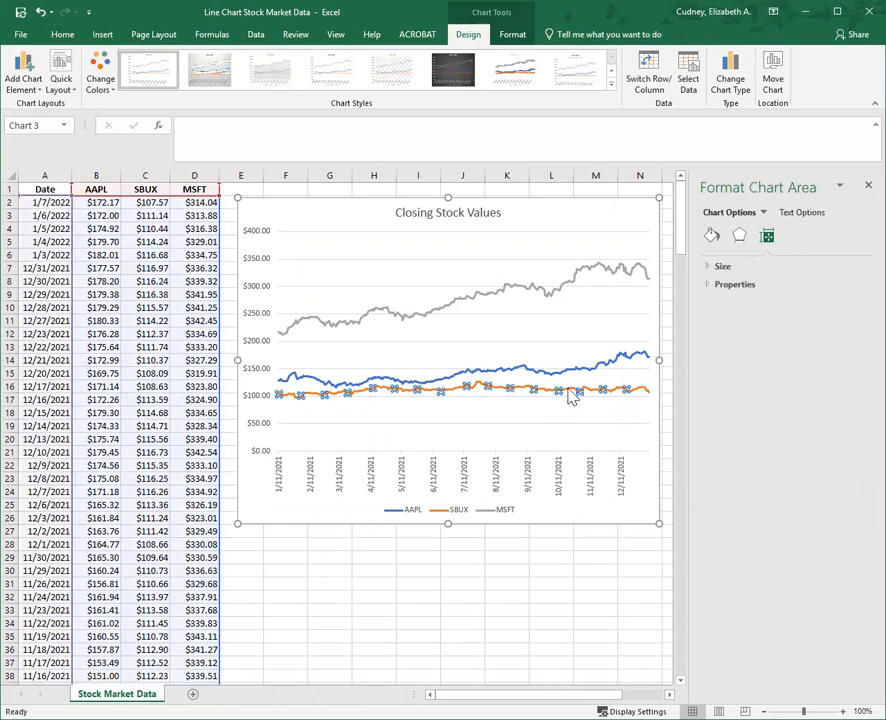
left_click(601, 508)
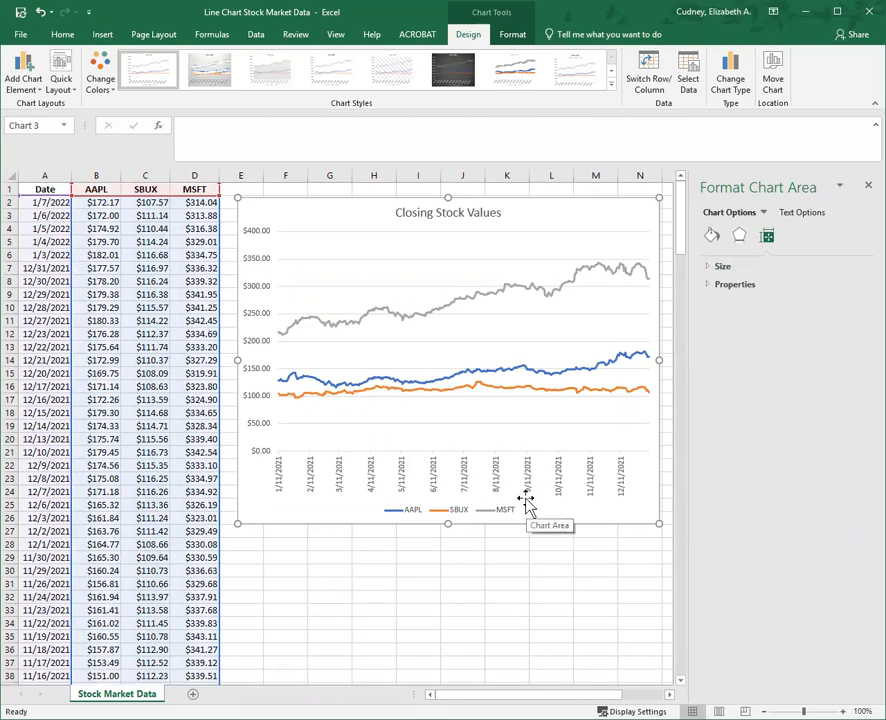